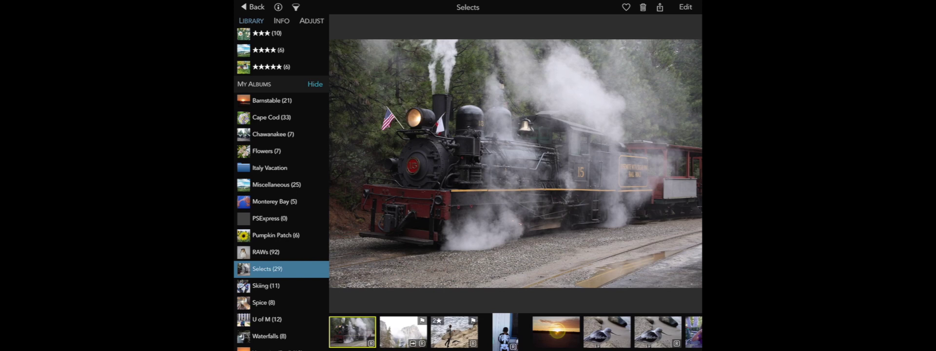
# Give the steam train photo IMG_0061 in Selects four stars and a flag
pyautogui.click(385, 189)
pyautogui.moveTo(379, 241); pyautogui.dragTo(364, 106)
pyautogui.moveTo(626, 212); pyautogui.dragTo(616, 146)
# Show IMG_0061's camera, exposure and rating details in INFO, then adjust its star rating
pyautogui.click(282, 17)
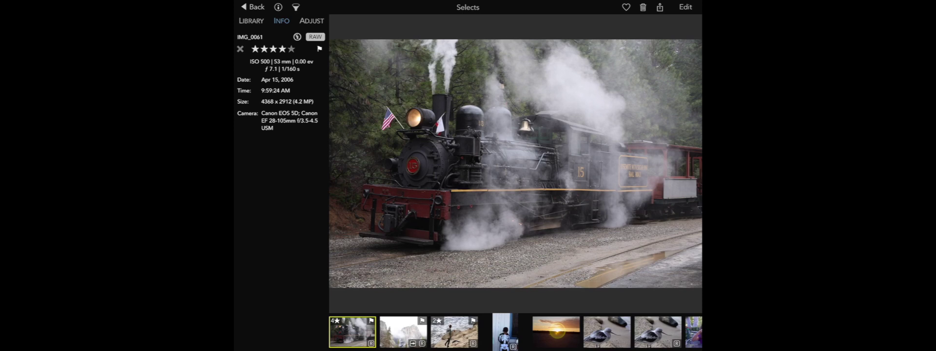
pyautogui.moveTo(275, 49); pyautogui.dragTo(282, 48)
# Rate IMG_0061 two then five stars, unflag and reflag it, and view the keyboard shortcuts
pyautogui.press('2')
pyautogui.press('5')
pyautogui.press('u')
pyautogui.press('p')
pyautogui.press('super')
# Apply a Rating ≥ two-stars filter to Selects, then clear filters and close the popover
pyautogui.click(353, 329)
pyautogui.click(295, 7)
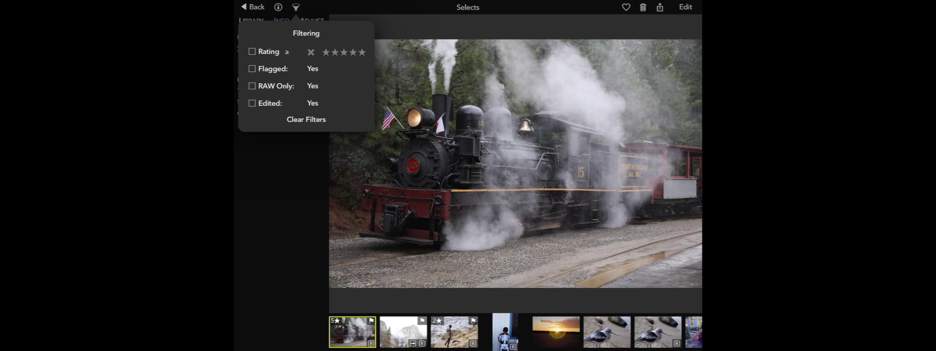
pyautogui.click(252, 51)
pyautogui.click(285, 51)
pyautogui.click(283, 51)
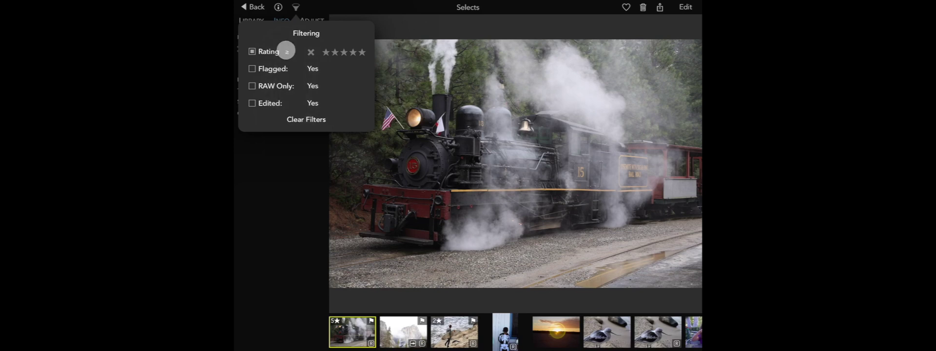
pyautogui.click(334, 51)
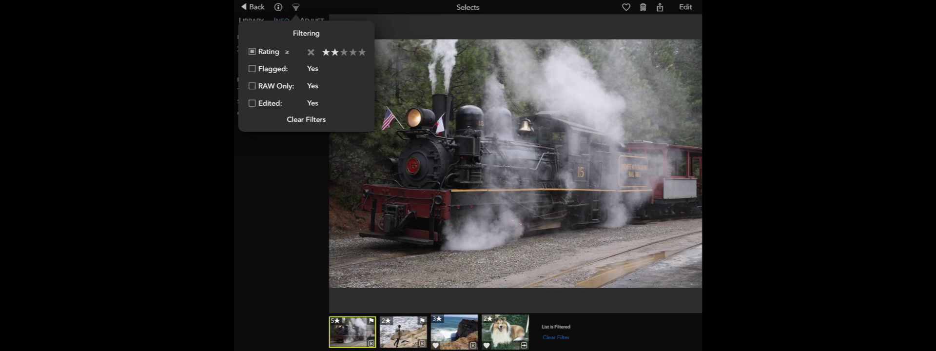
pyautogui.click(306, 119)
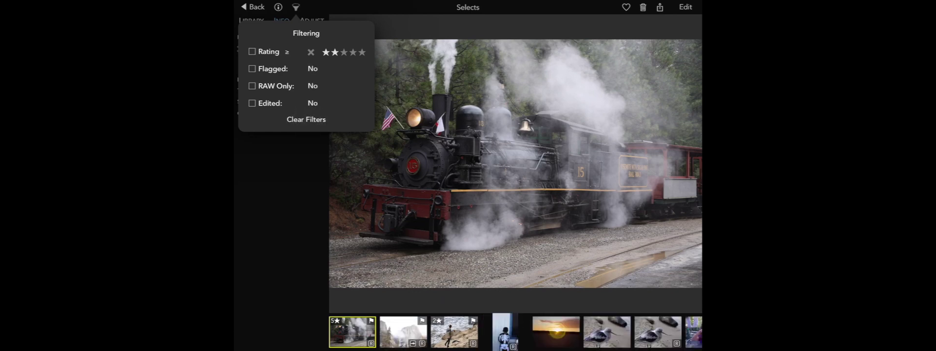
pyautogui.click(281, 203)
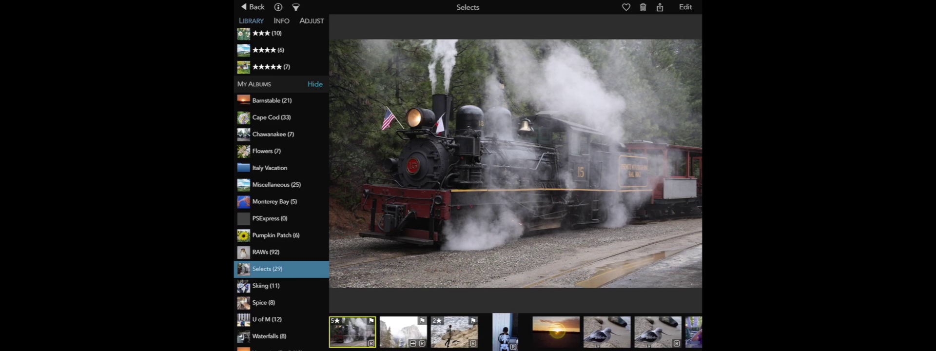
# Drop the train photo to four stars and unflag it, bringing Flagged to 19
pyautogui.scroll(3, 281, 186)
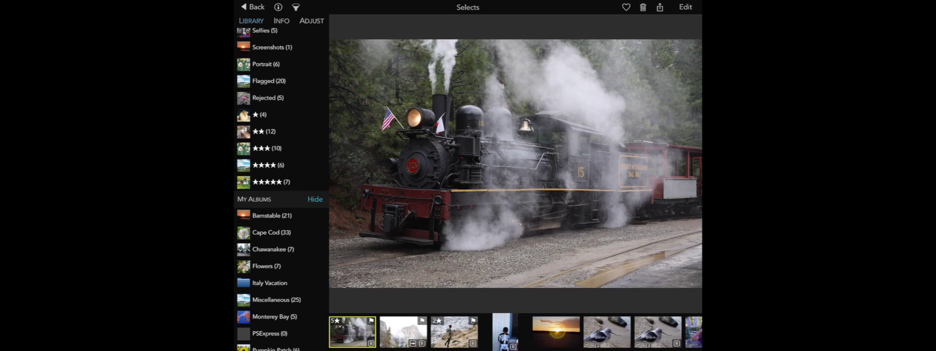
pyautogui.moveTo(380, 85); pyautogui.dragTo(382, 221)
pyautogui.moveTo(410, 226); pyautogui.dragTo(400, 166)
pyautogui.press('u')
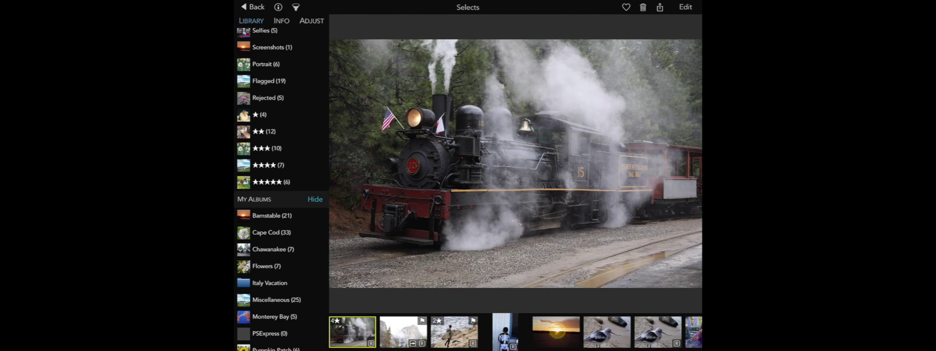